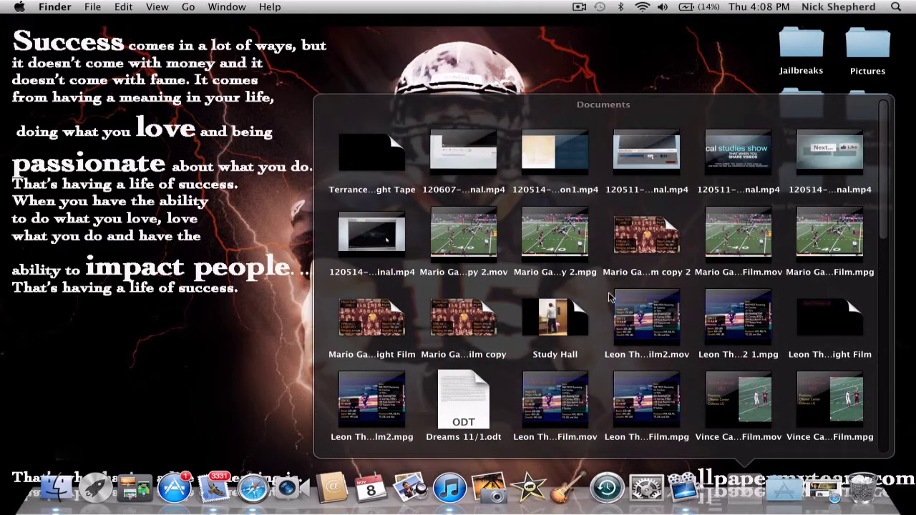
# Open the player's season highlight tape project from the Documents stack in ScreenFlow.
pyautogui.click(358, 170)
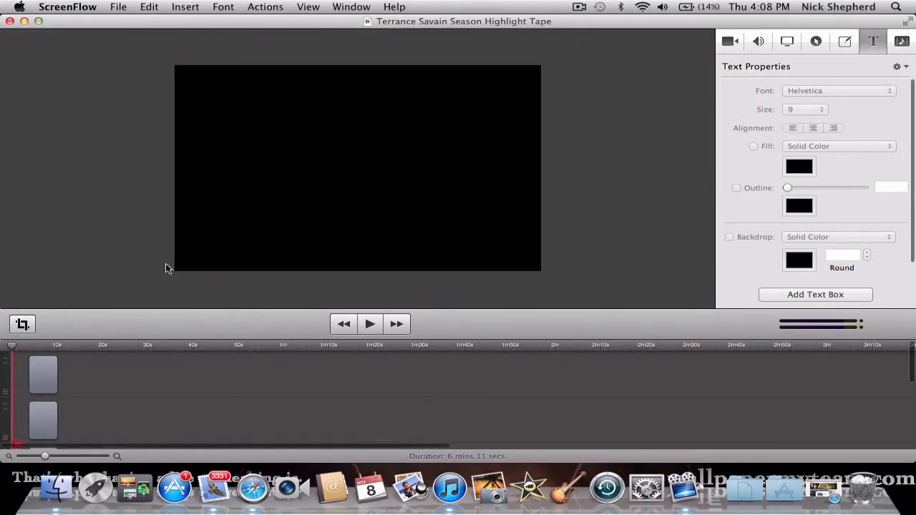
# Review the timeline tracks, then minimize the highlight tape project window to the Dock.
pyautogui.scroll(-3, 185, 394)
pyautogui.scroll(-2, 185, 391)
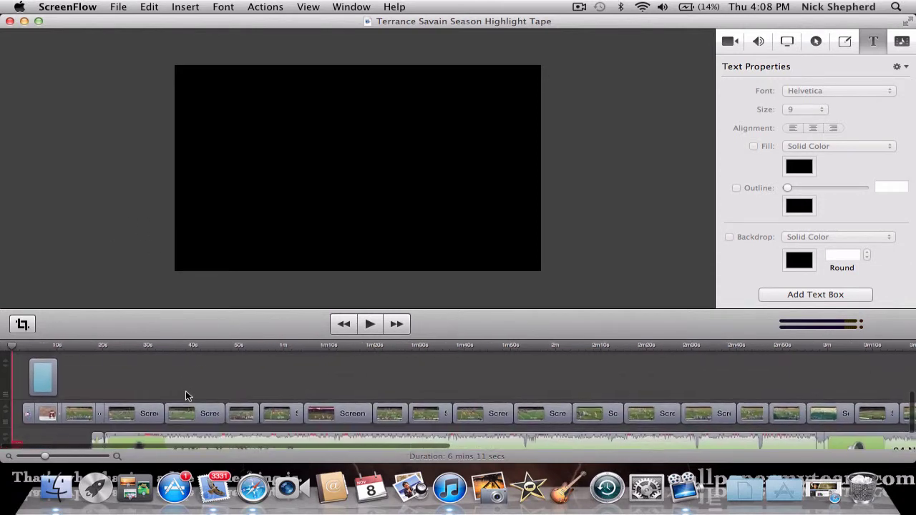
pyautogui.click(24, 22)
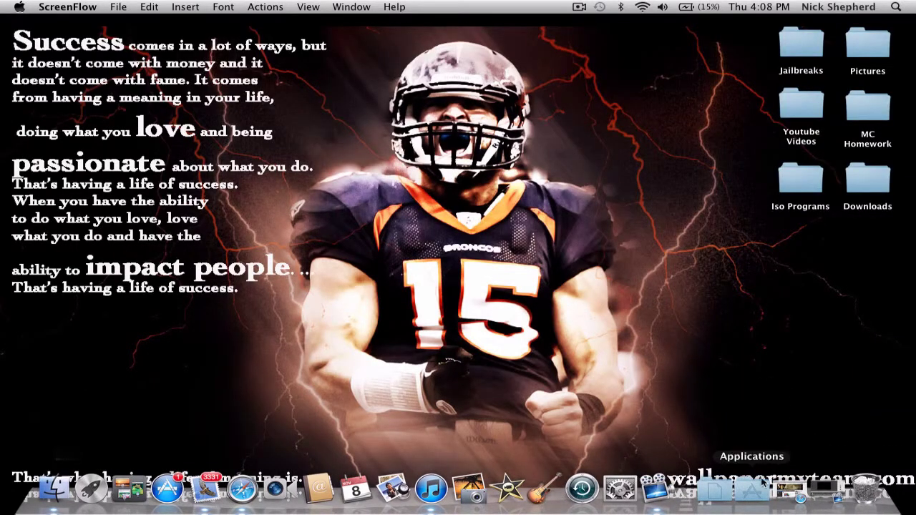
# In a new Safari tab, search google.com for 'burn for mac'.
pyautogui.click(784, 489)
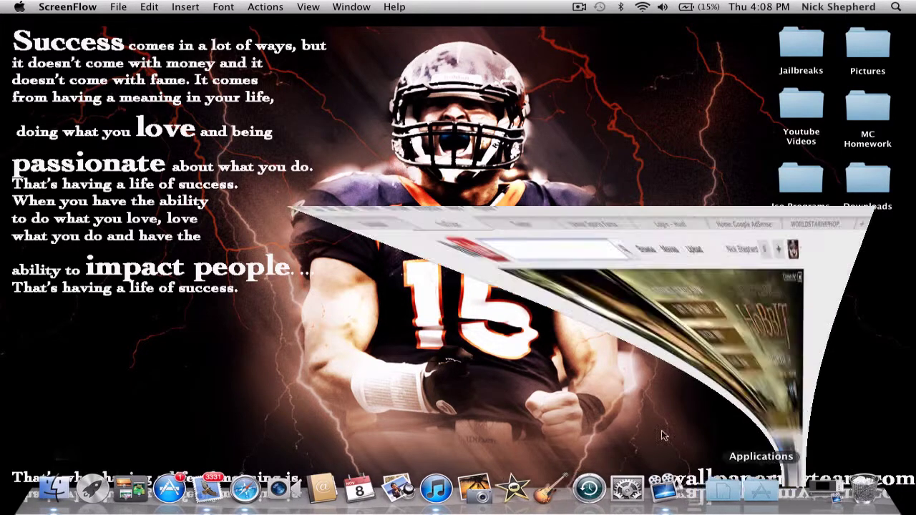
pyautogui.click(90, 7)
pyautogui.click(98, 37)
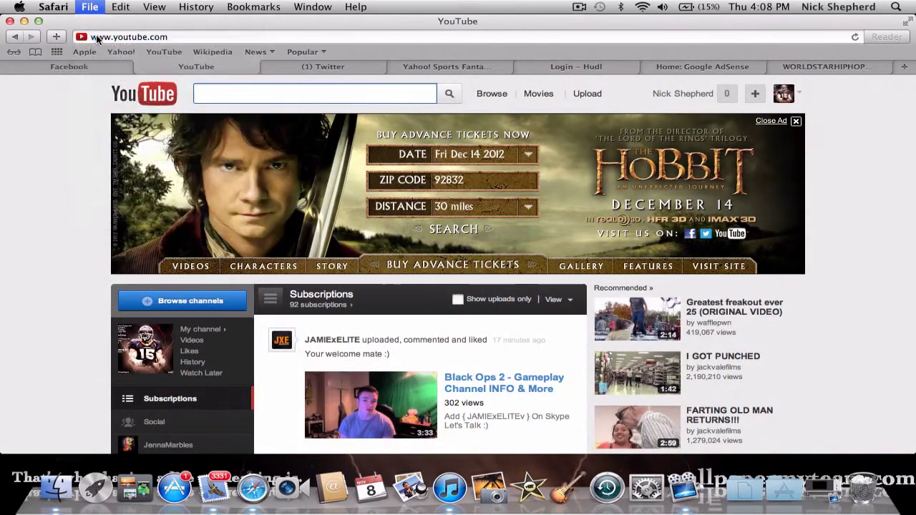
pyautogui.write('go')
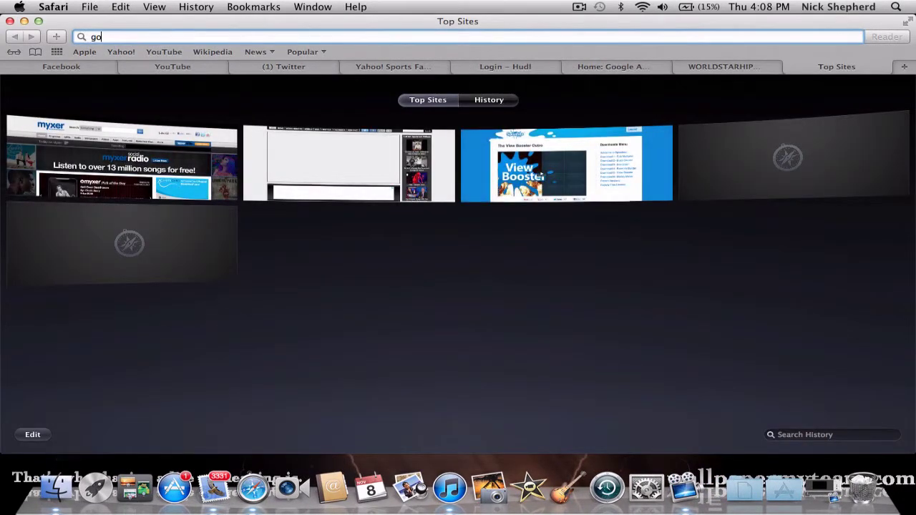
pyautogui.write('ogle.com')
pyautogui.press('Return')
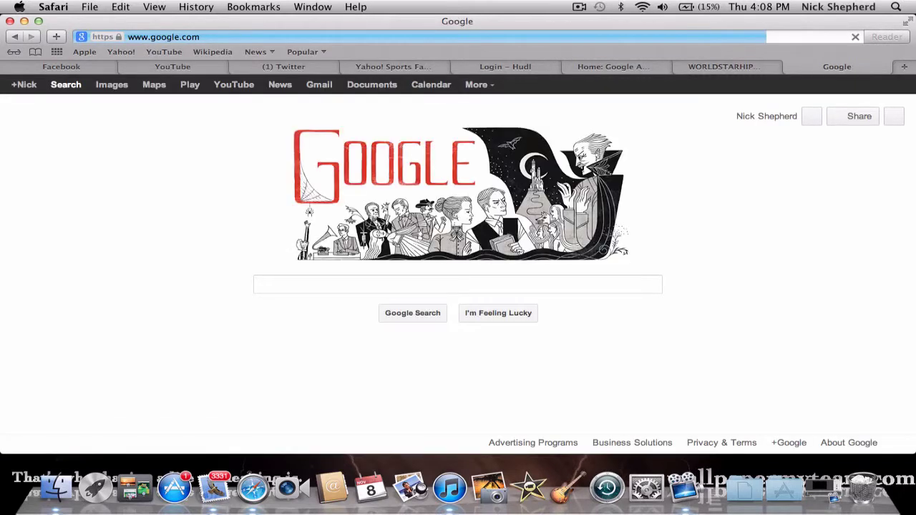
pyautogui.write('burn for mac')
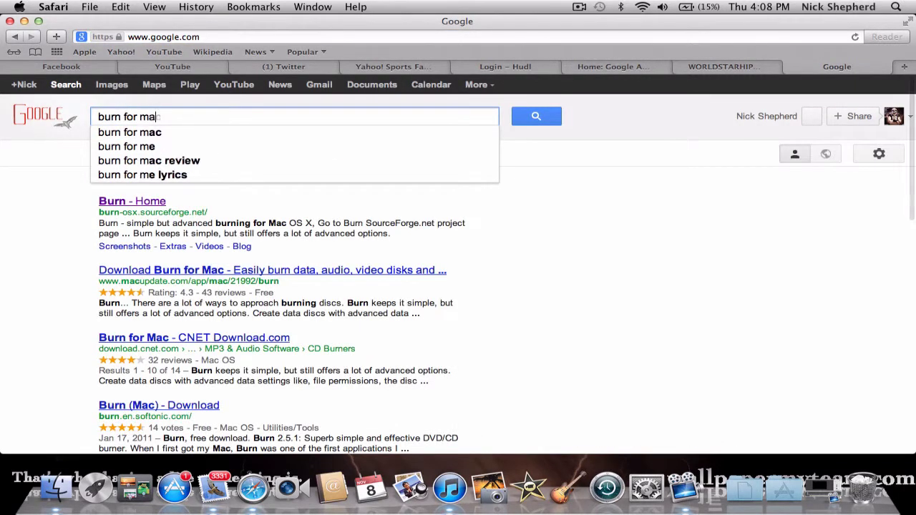
pyautogui.press('Return')
# Check the Burn - Home page's download section, then close that tab and minimize Safari.
pyautogui.click(125, 202)
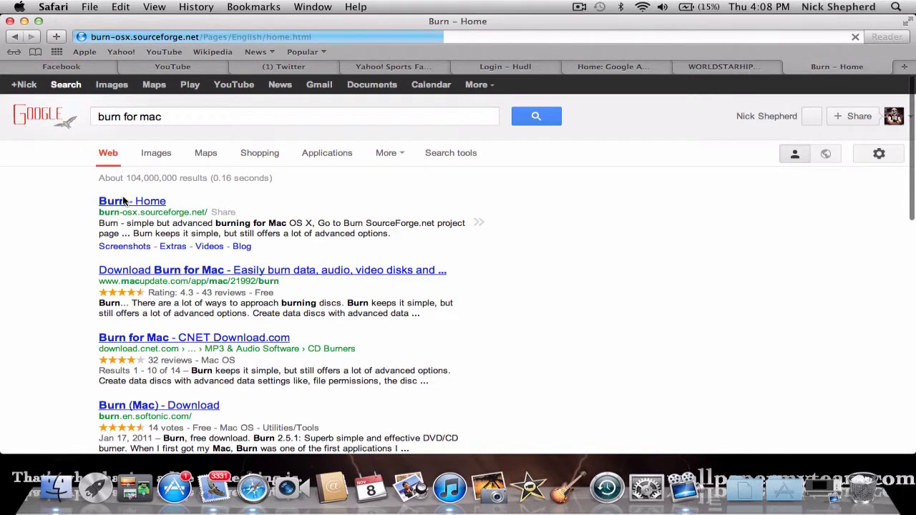
pyautogui.scroll(-5, 874, 349)
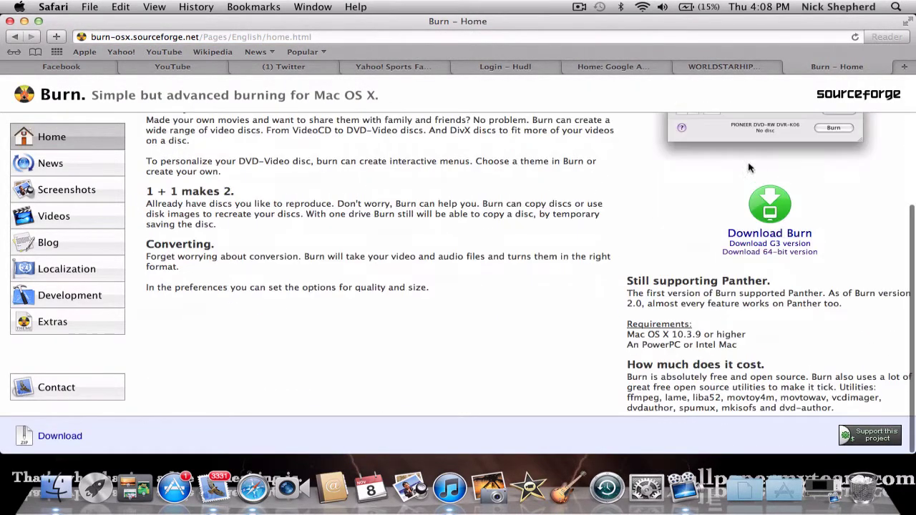
pyautogui.click(790, 67)
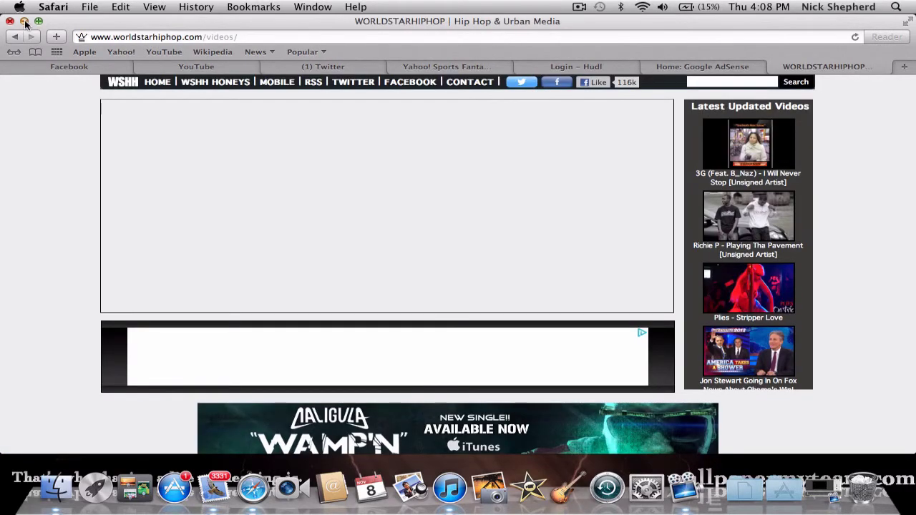
pyautogui.click(25, 20)
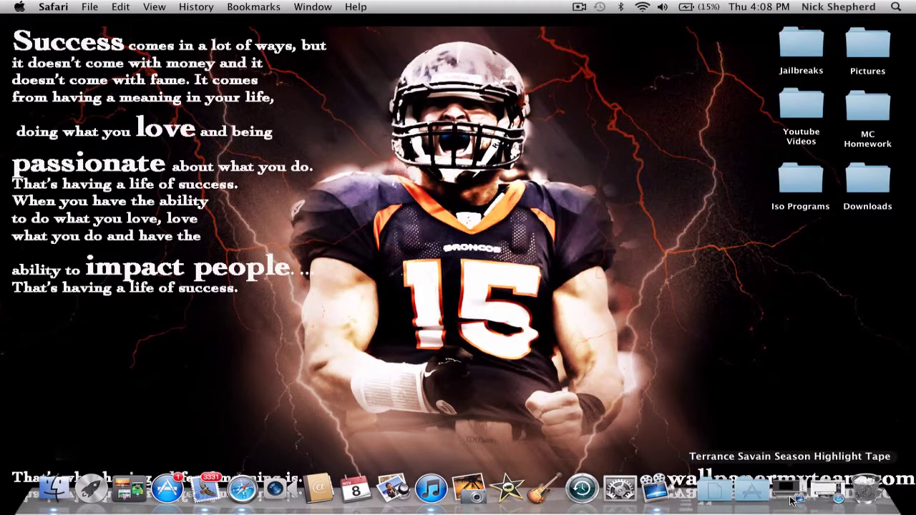
# Launch Burn and set up a DVD-Video disc titled 2012 Highlights.
pyautogui.click(740, 495)
pyautogui.click(642, 169)
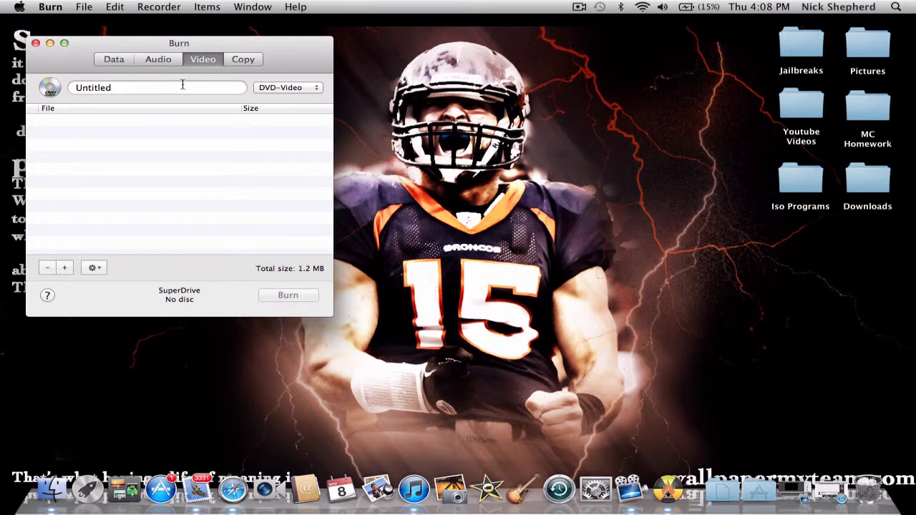
pyautogui.click(121, 61)
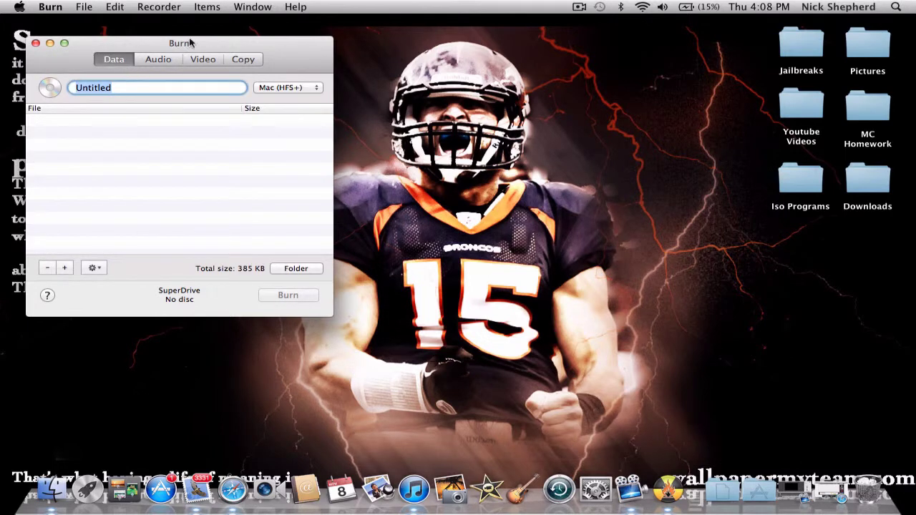
pyautogui.click(203, 60)
pyautogui.press('BackSpace')
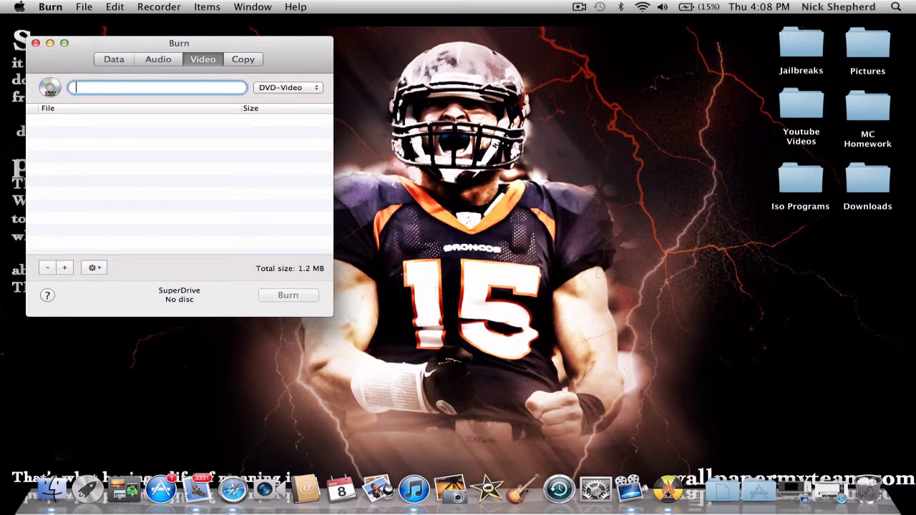
pyautogui.click(304, 87)
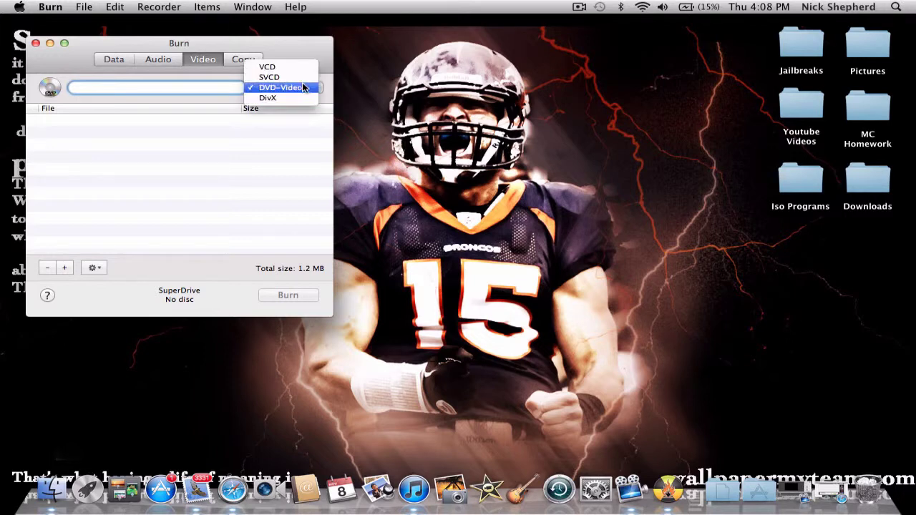
pyautogui.click(278, 86)
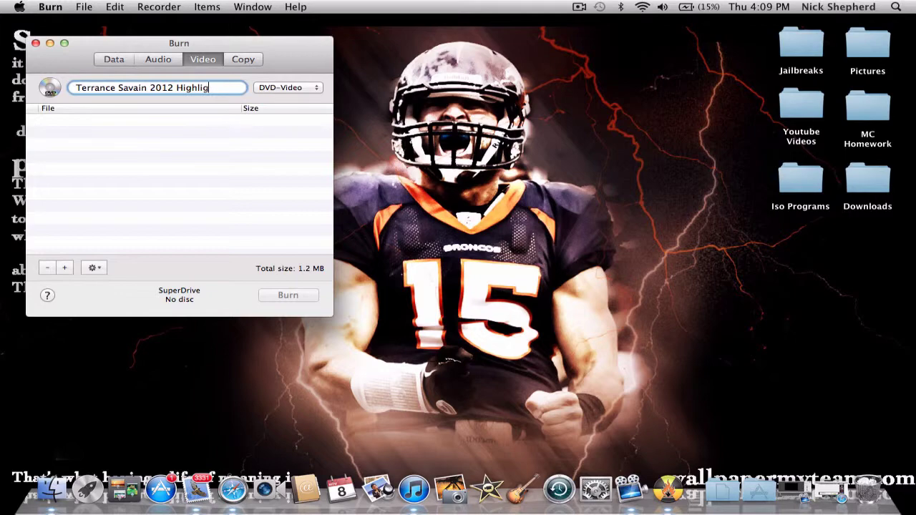
pyautogui.click(209, 129)
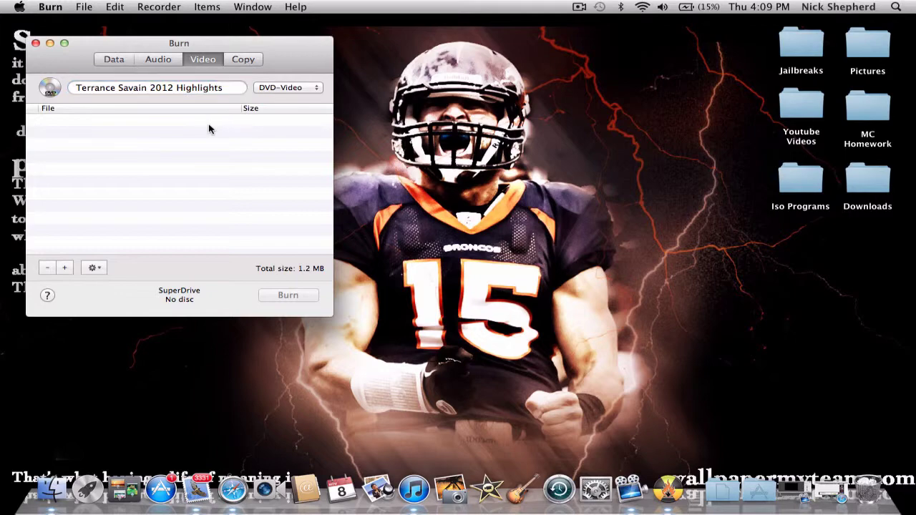
# Drag the highlight tape file from Documents into the disc's file list.
pyautogui.click(711, 495)
pyautogui.moveTo(384, 164); pyautogui.dragTo(258, 153)
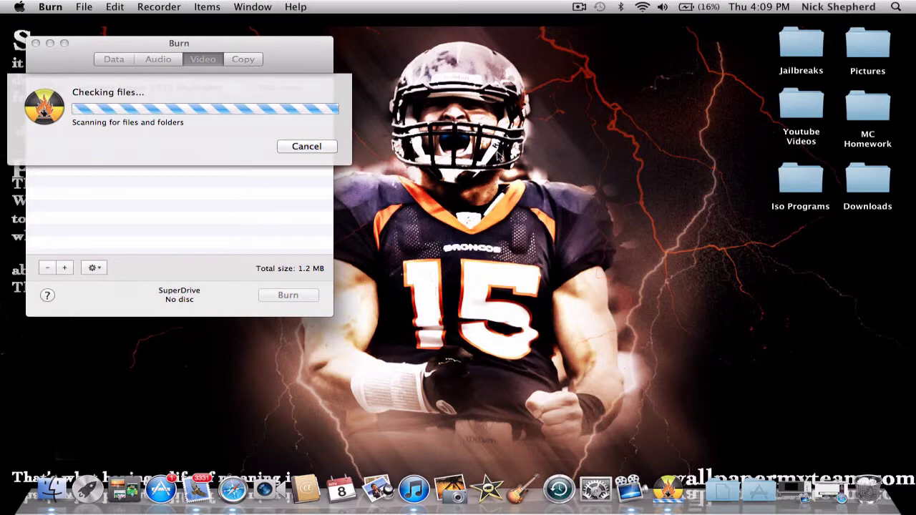
pyautogui.click(793, 498)
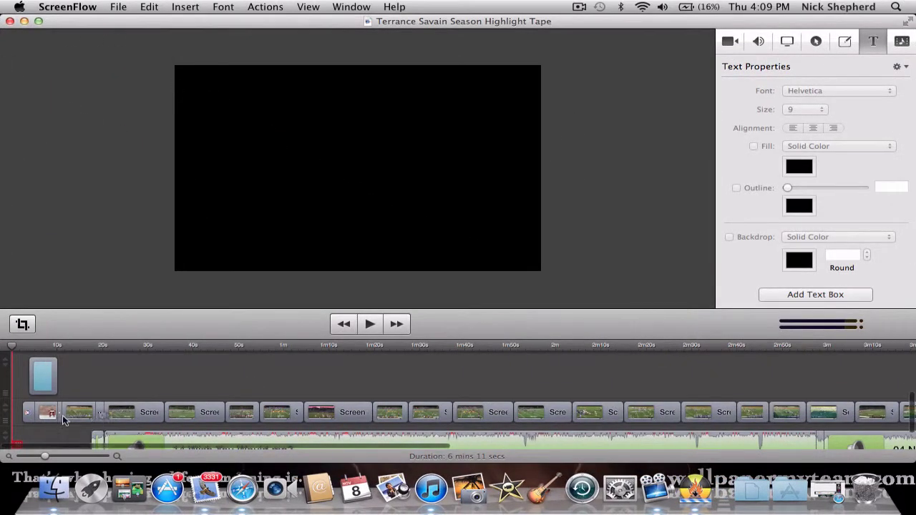
# Cancel Burn's offer to convert the incompatible tape file to mpg, then minimize Burn.
pyautogui.scroll(-2, 65, 417)
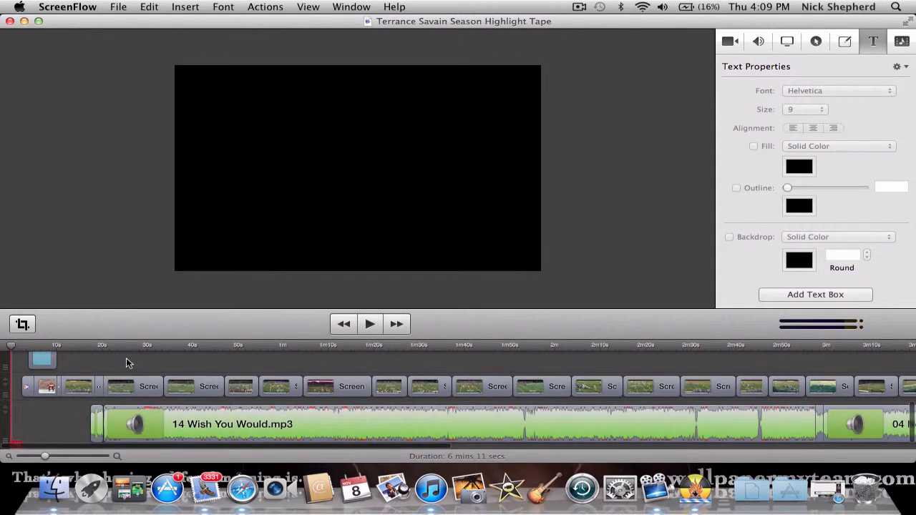
pyautogui.scroll(3, 126, 364)
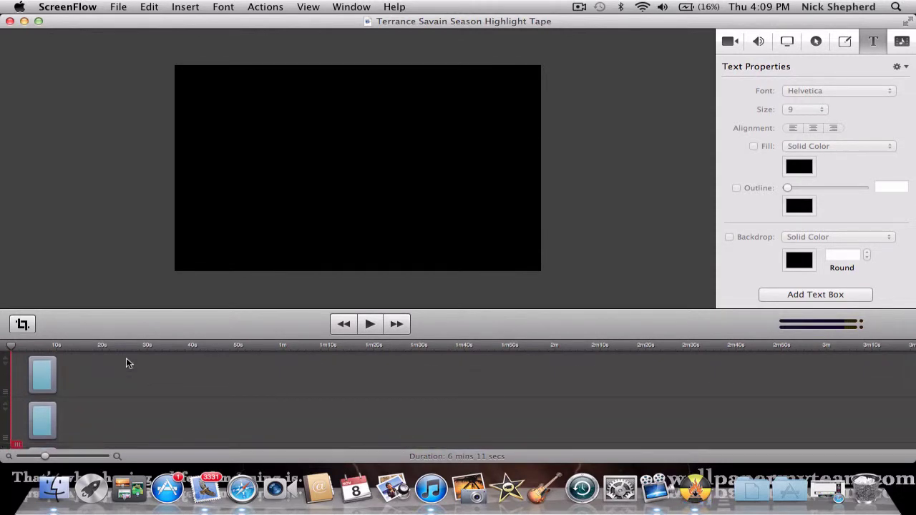
pyautogui.click(709, 503)
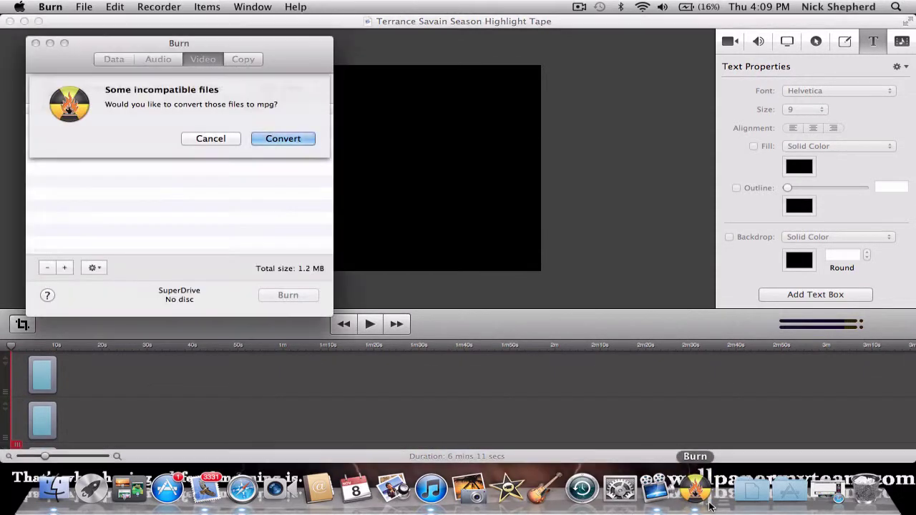
pyautogui.click(219, 143)
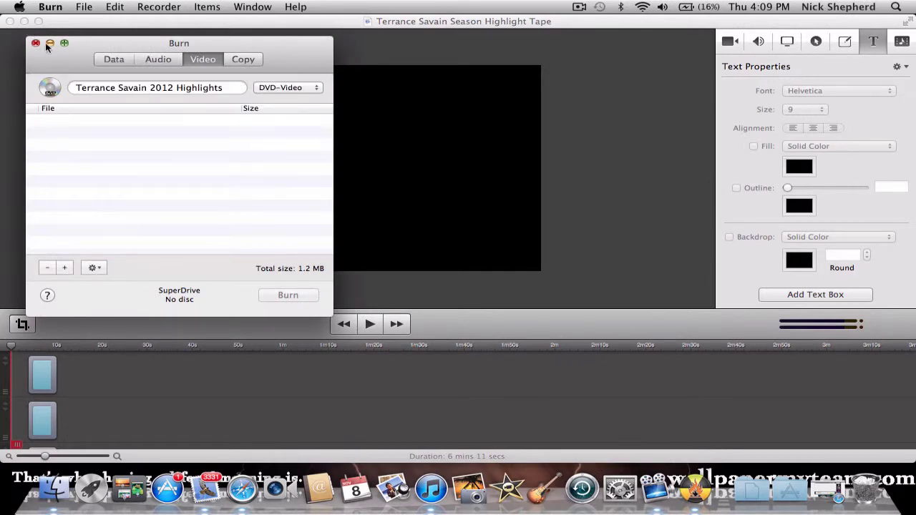
pyautogui.click(49, 43)
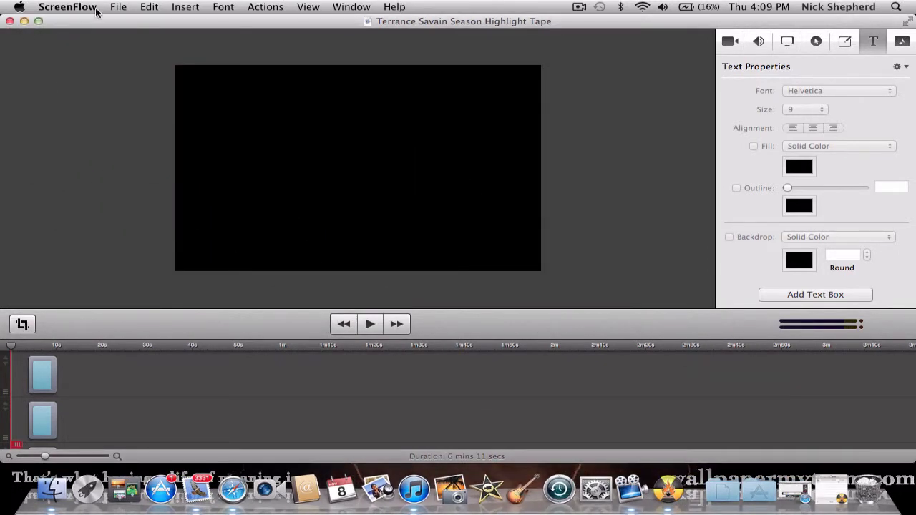
# Open ScreenFlow's export dialog and briefly play the project preview.
pyautogui.click(118, 7)
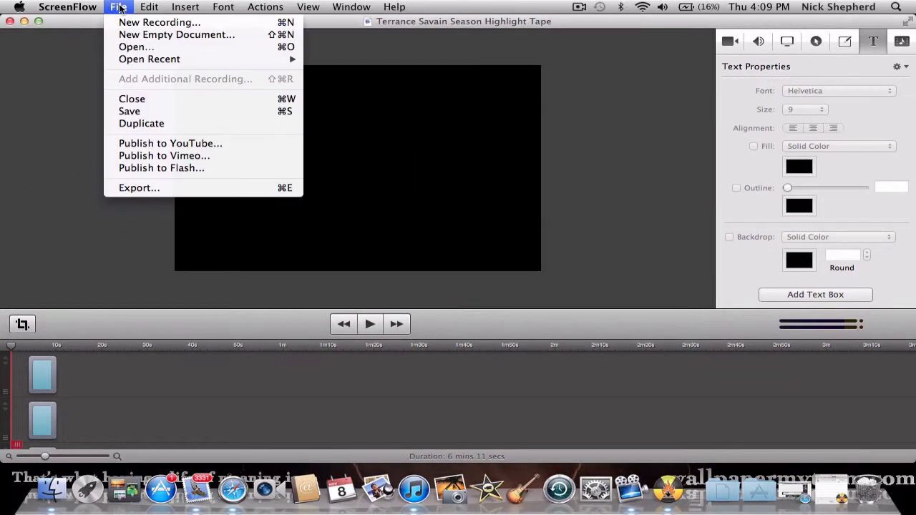
pyautogui.click(141, 187)
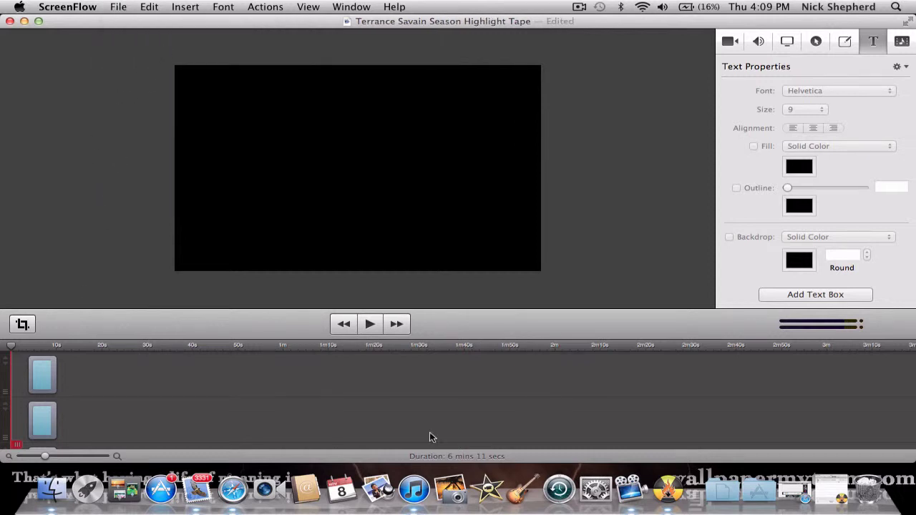
pyautogui.click(369, 324)
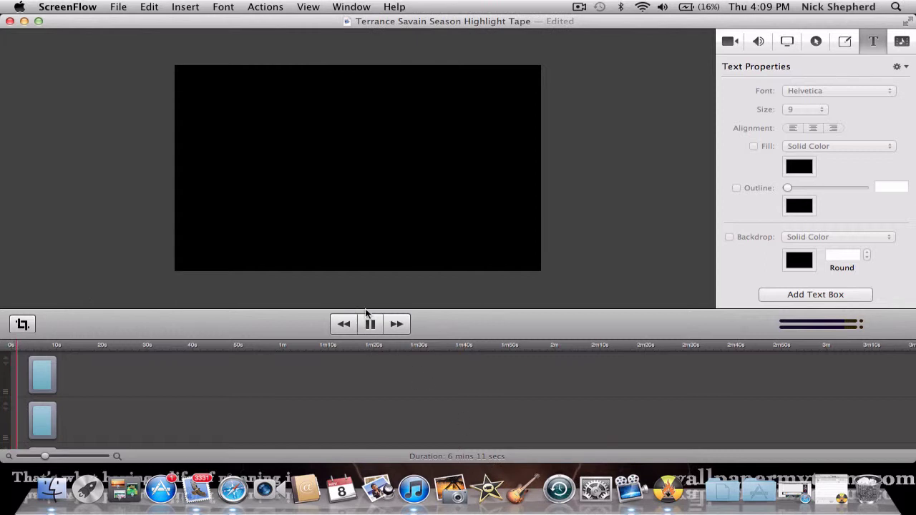
pyautogui.scroll(-2, 375, 396)
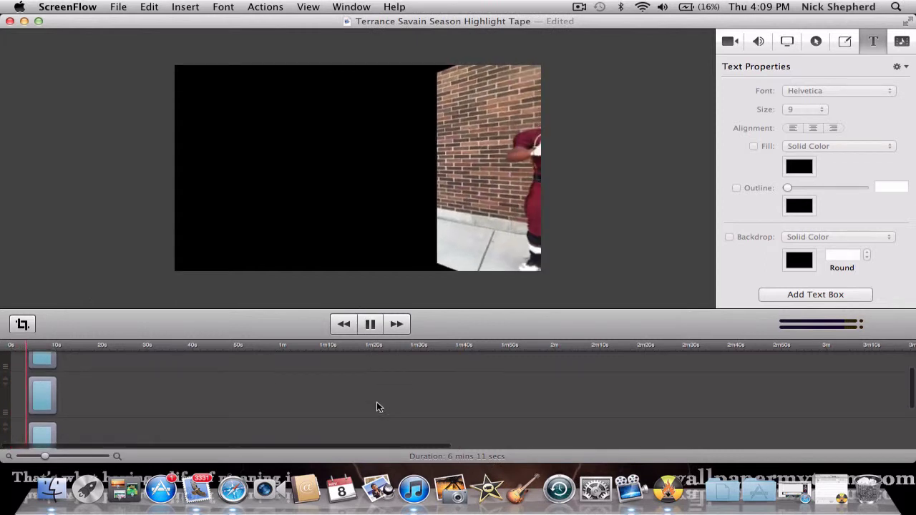
pyautogui.click(371, 324)
# Customize export settings: MPEG-4 video with automatic key frames and Mono sound.
pyautogui.click(119, 7)
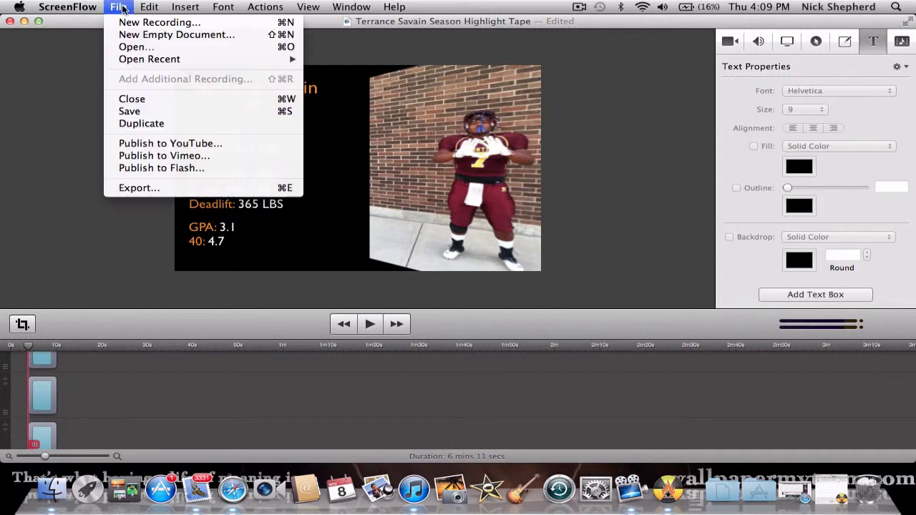
pyautogui.click(150, 189)
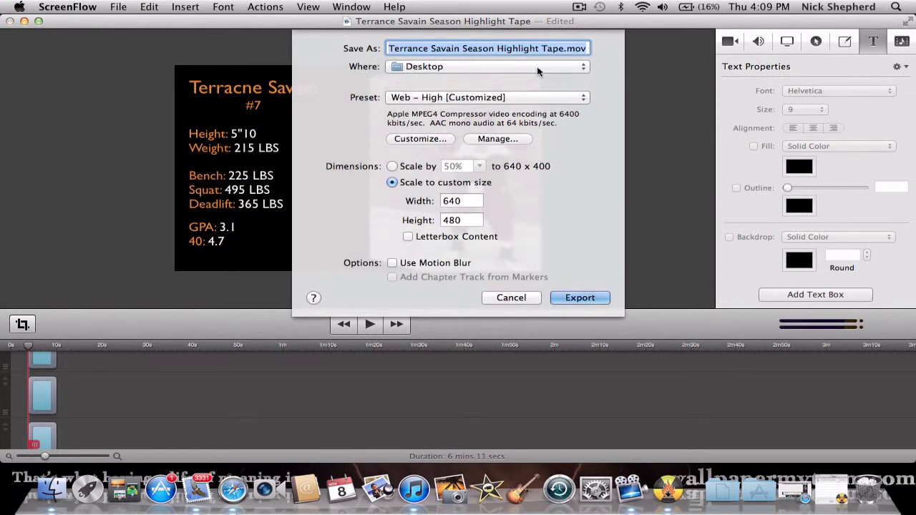
pyautogui.click(420, 141)
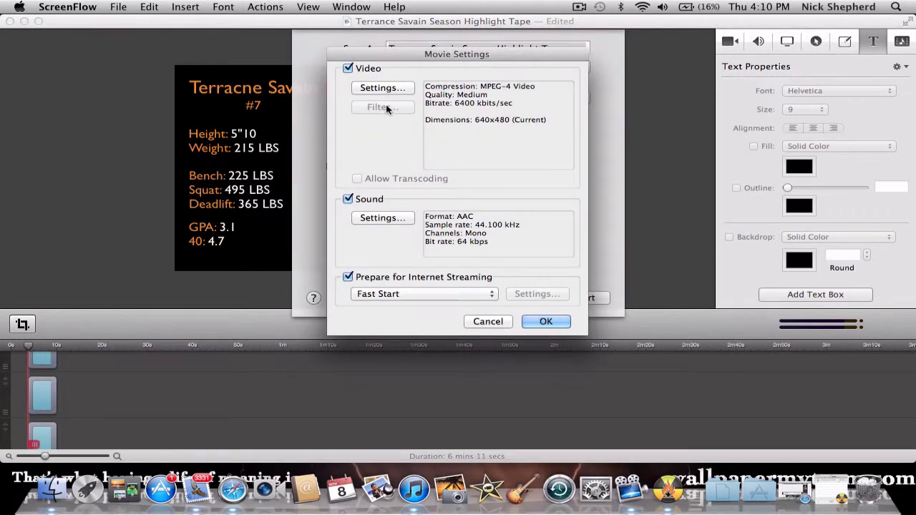
pyautogui.click(383, 89)
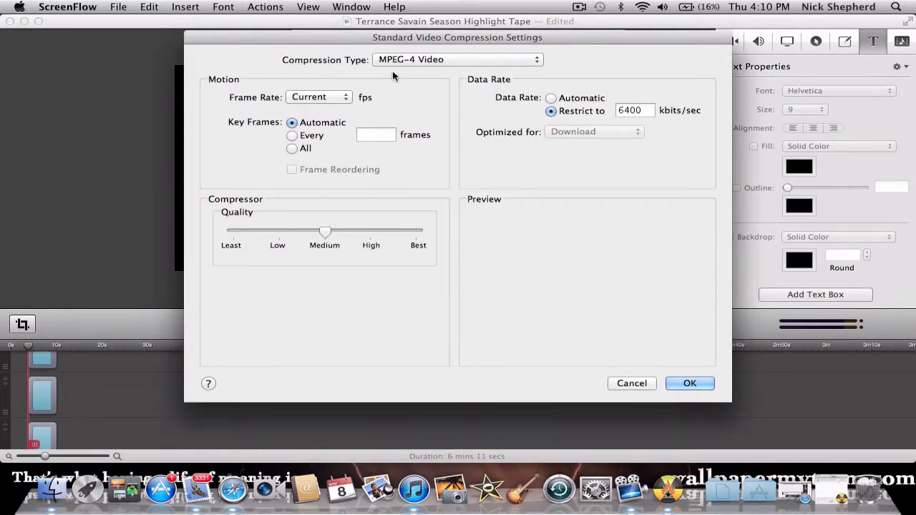
pyautogui.click(450, 61)
pyautogui.click(450, 64)
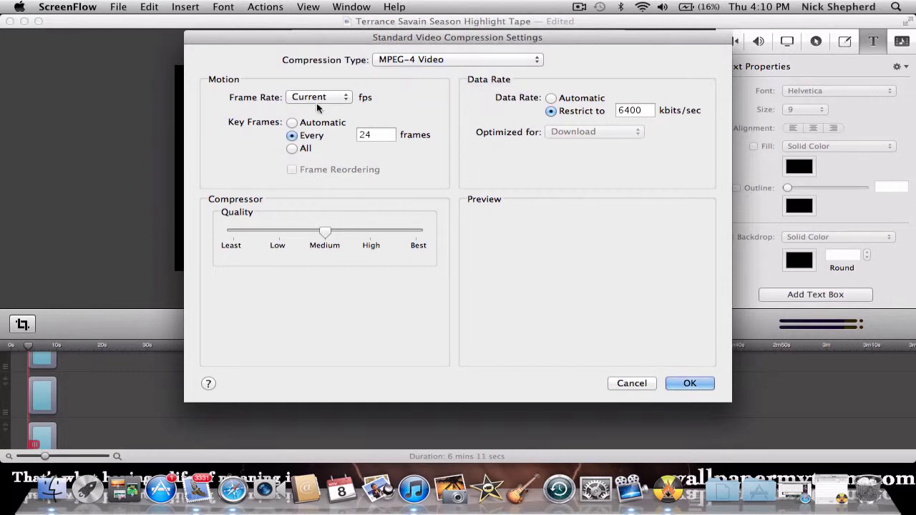
pyautogui.click(292, 123)
pyautogui.click(681, 384)
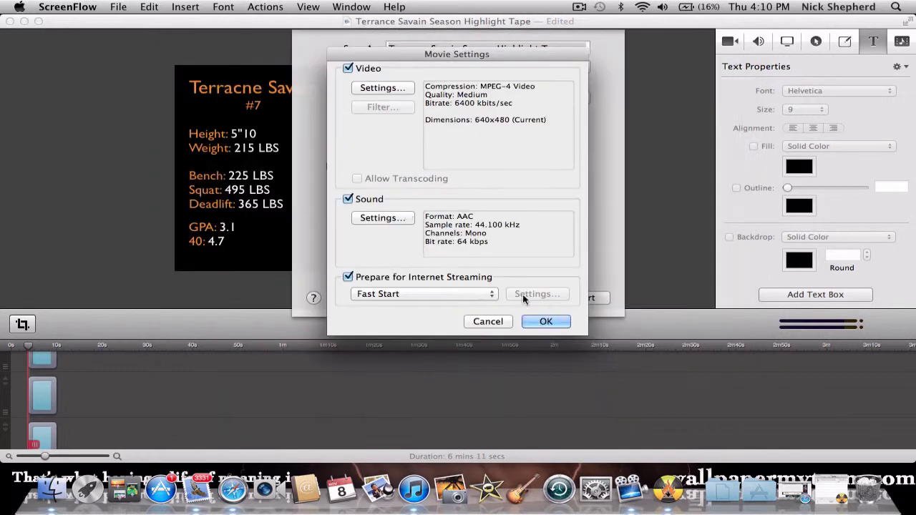
pyautogui.click(379, 218)
pyautogui.click(418, 114)
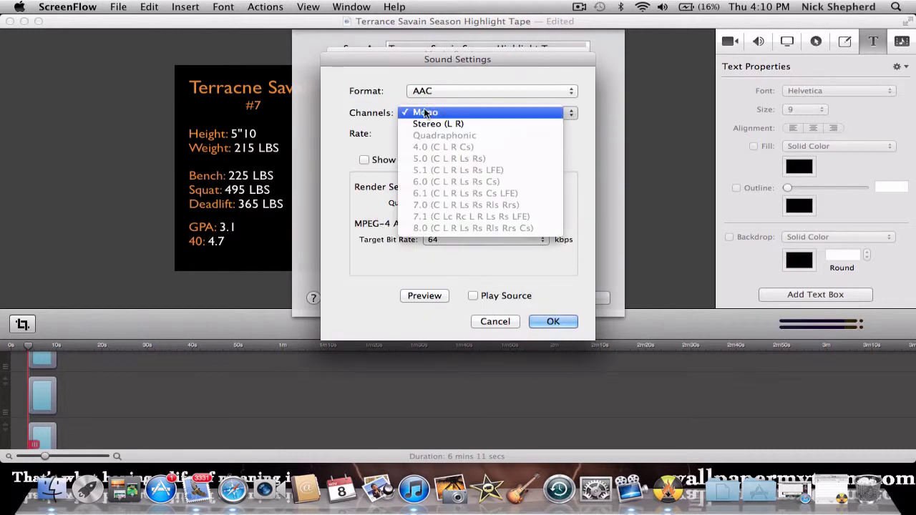
pyautogui.click(425, 113)
pyautogui.click(553, 322)
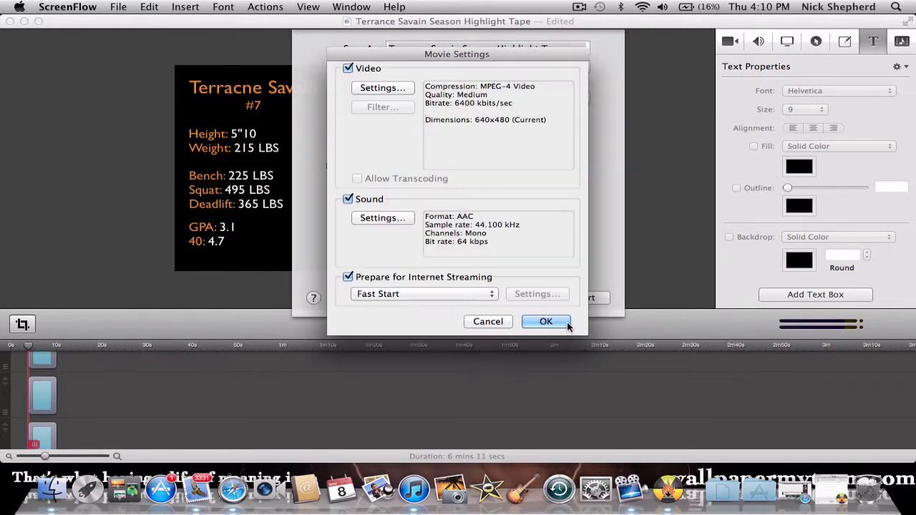
pyautogui.click(544, 322)
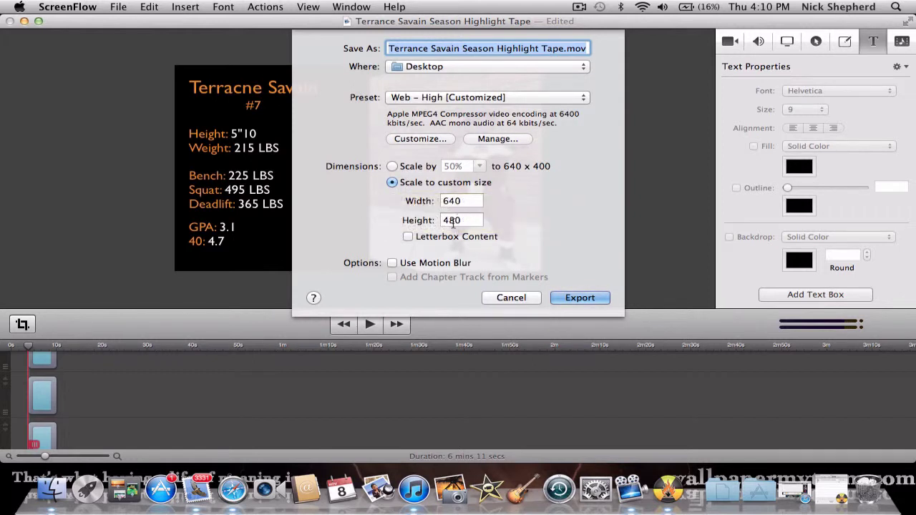
# Set the export size to 640 × 480 and export the .mov to the Desktop.
pyautogui.doubleClick(465, 201)
pyautogui.write('6')
pyautogui.write('8')
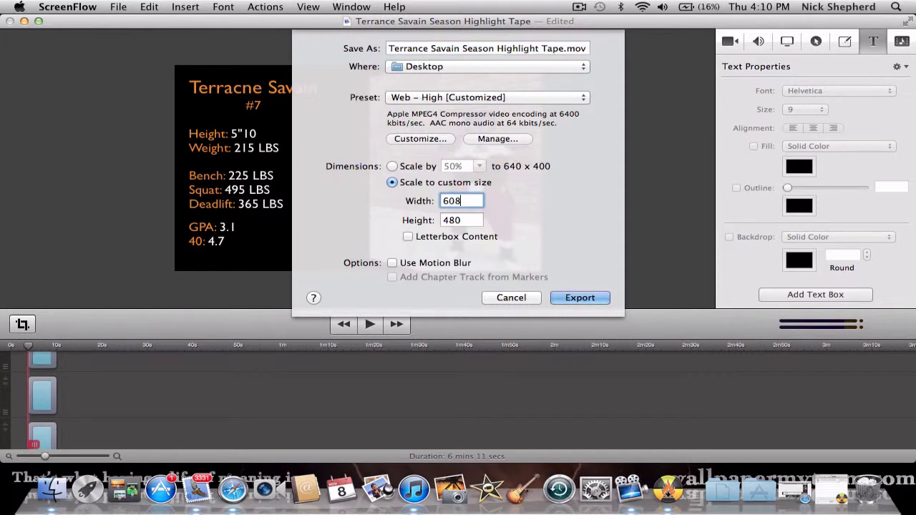
pyautogui.write('0')
pyautogui.click(466, 219)
pyautogui.press('BackSpace')
pyautogui.press('BackSpace')
pyautogui.click(468, 201)
pyautogui.press('BackSpace')
pyautogui.press('BackSpace')
pyautogui.write('40')
pyautogui.click(462, 220)
pyautogui.write('80')
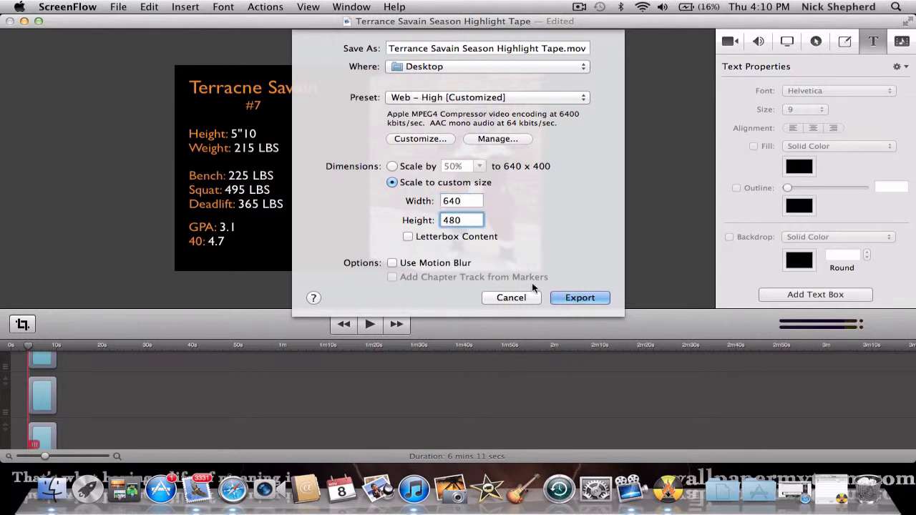
pyautogui.click(579, 298)
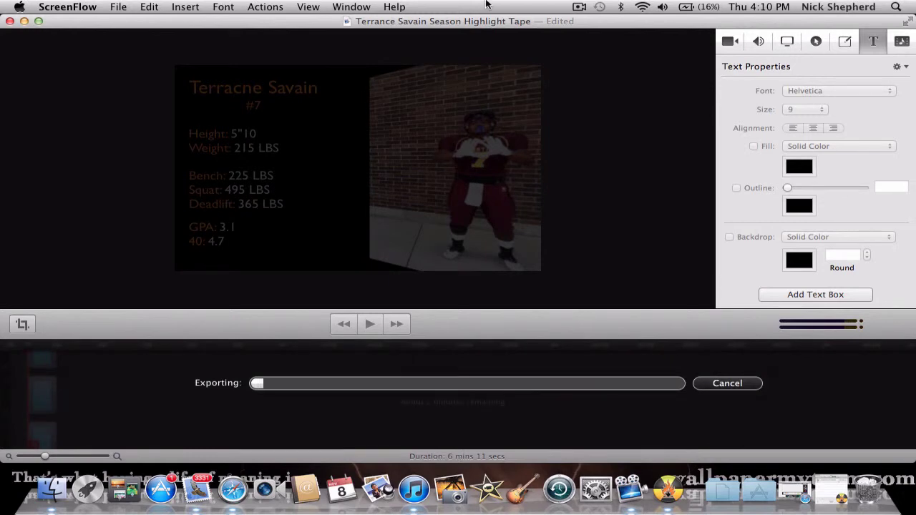
# After the export finishes, stop the screen recording and bring up Burn's DVD-Video disc.
pyautogui.click(579, 7)
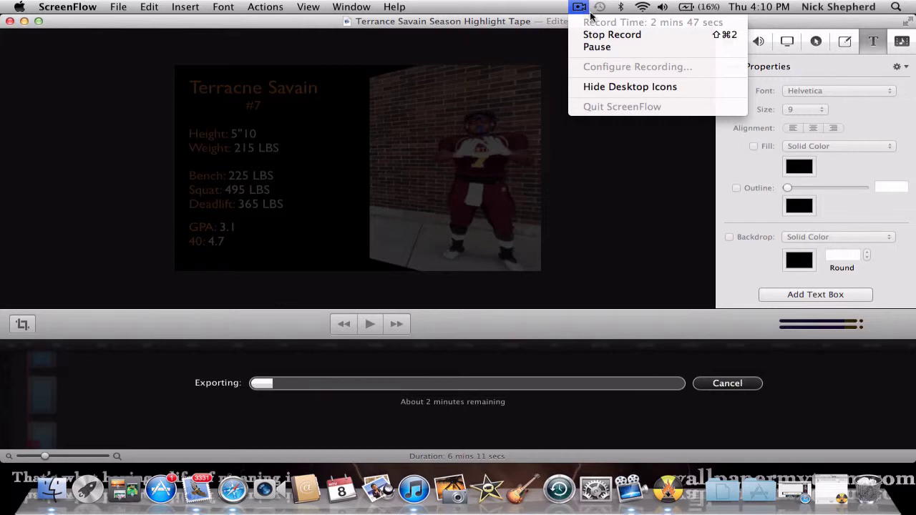
pyautogui.click(612, 34)
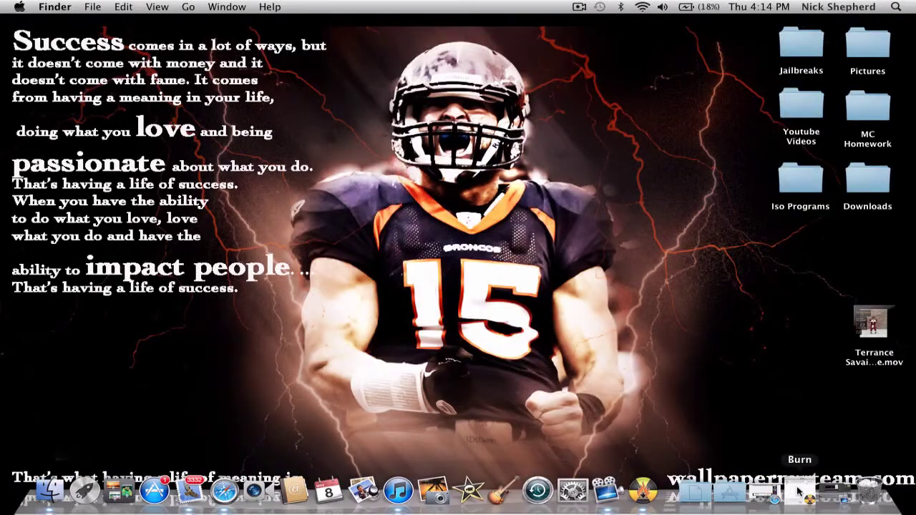
pyautogui.click(796, 492)
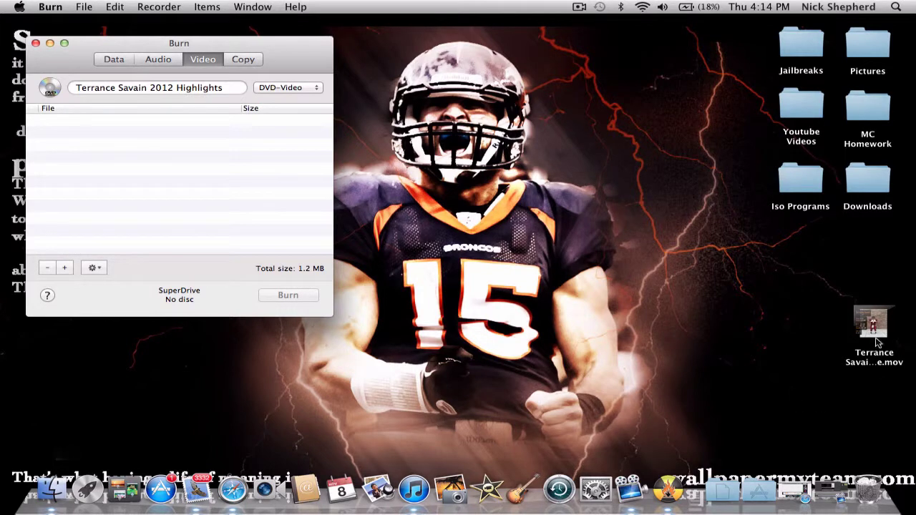
# Drag the exported highlight .mov from the desktop into Burn's Video file list.
pyautogui.moveTo(877, 344); pyautogui.dragTo(512, 236)
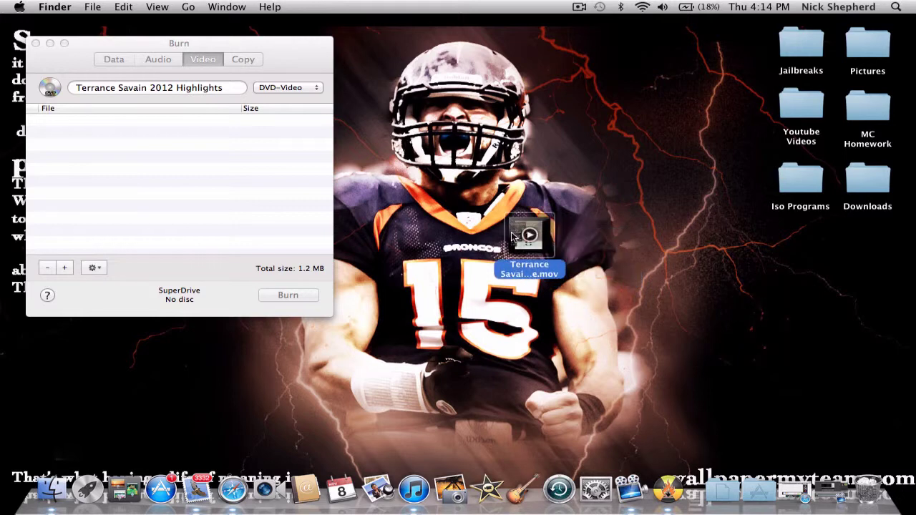
pyautogui.click(660, 168)
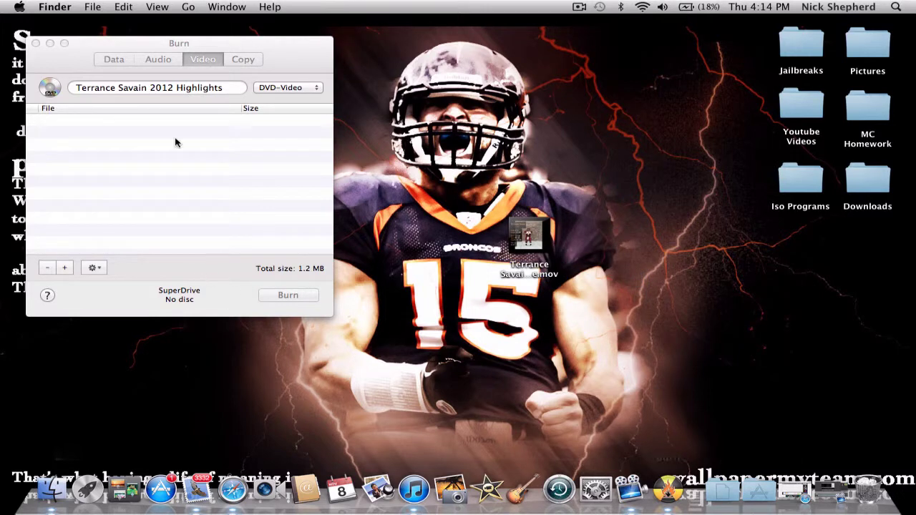
pyautogui.click(132, 49)
pyautogui.moveTo(548, 270); pyautogui.dragTo(279, 199)
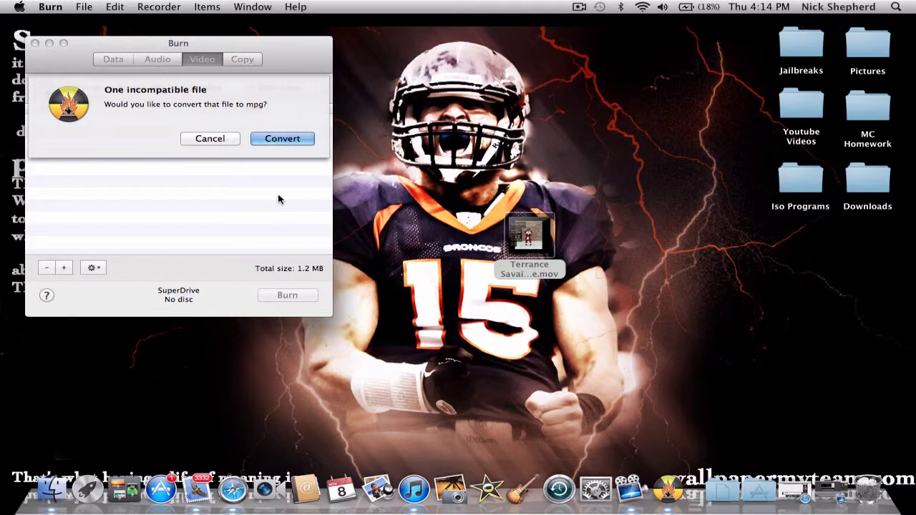
# Accept mpg conversion and save the NTSC mpg into Documents.
pyautogui.click(282, 139)
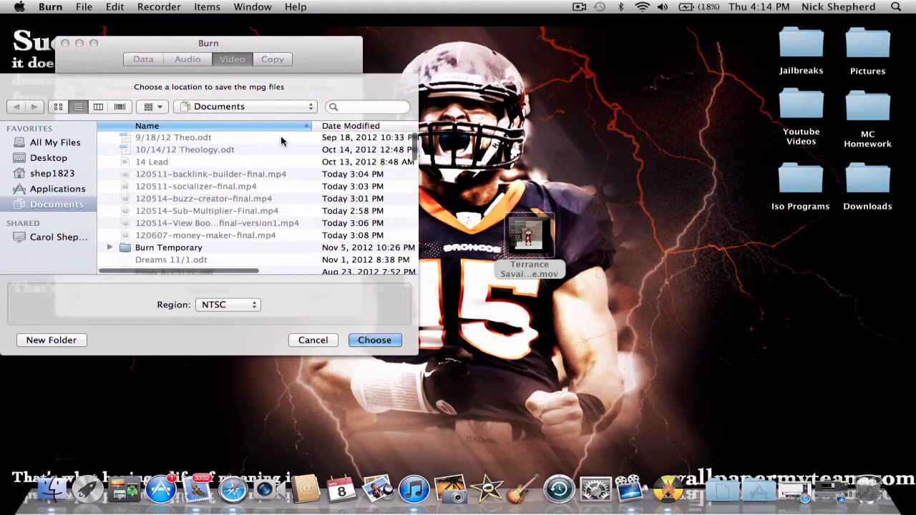
pyautogui.scroll(-6, 283, 245)
pyautogui.scroll(5, 283, 244)
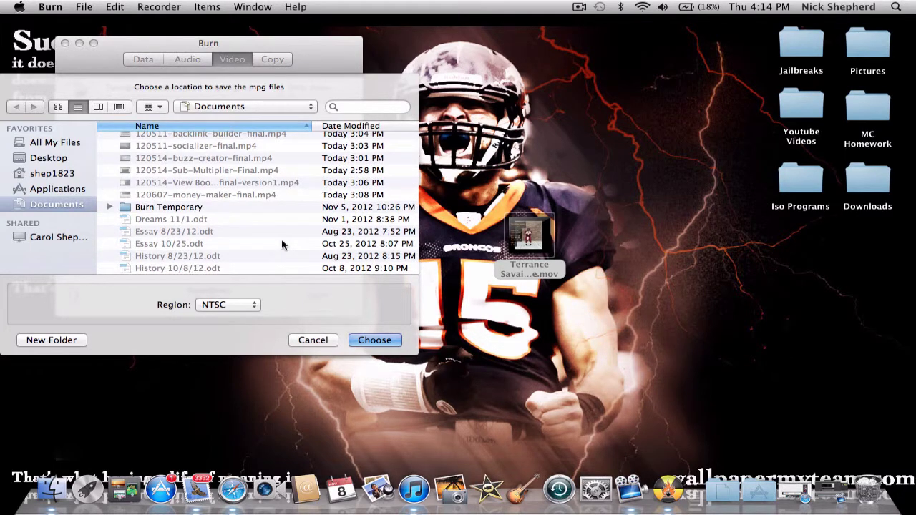
pyautogui.click(368, 342)
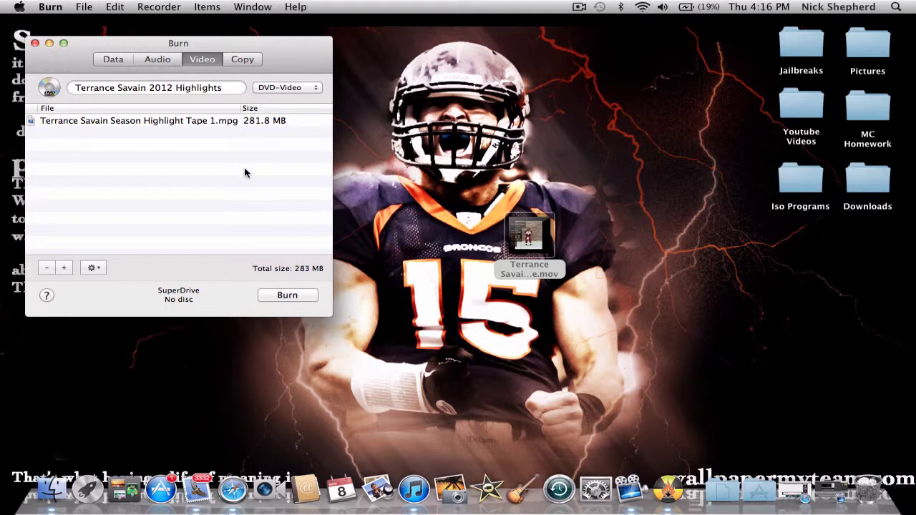
# Keep SuperDrive as the burner, ignore the blank DVD prompt, and keep Maximum Possible (8x) speed.
pyautogui.click(295, 293)
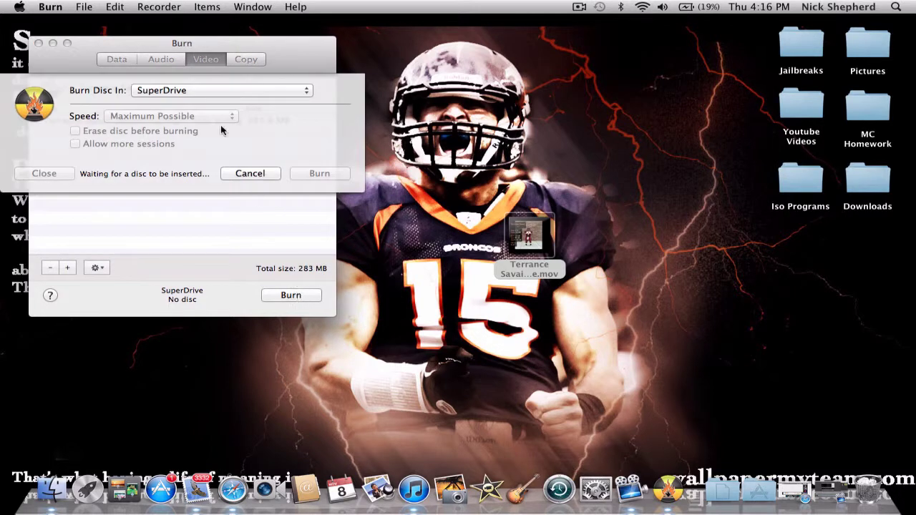
pyautogui.click(203, 89)
pyautogui.click(203, 91)
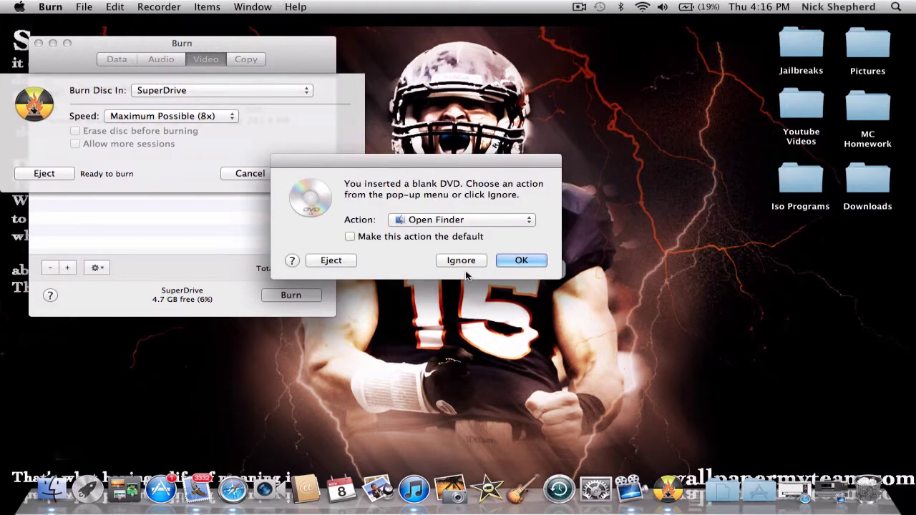
pyautogui.click(461, 262)
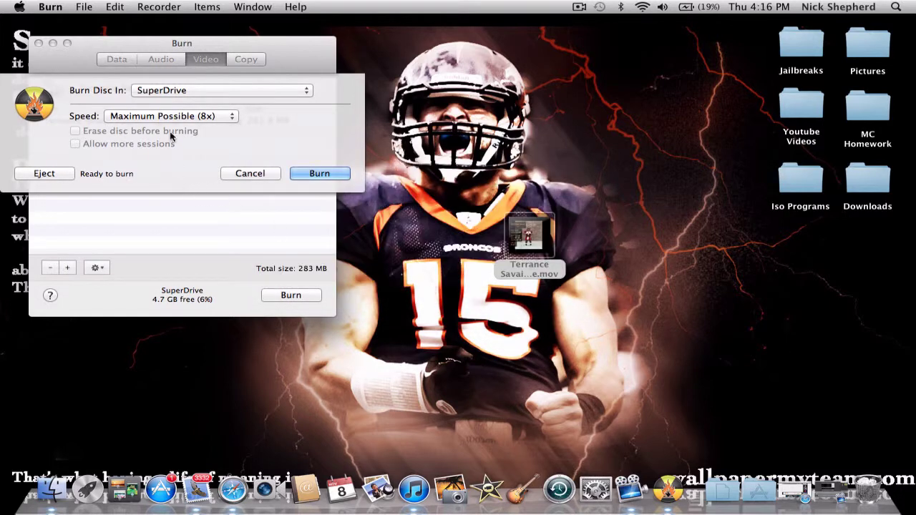
pyautogui.click(166, 119)
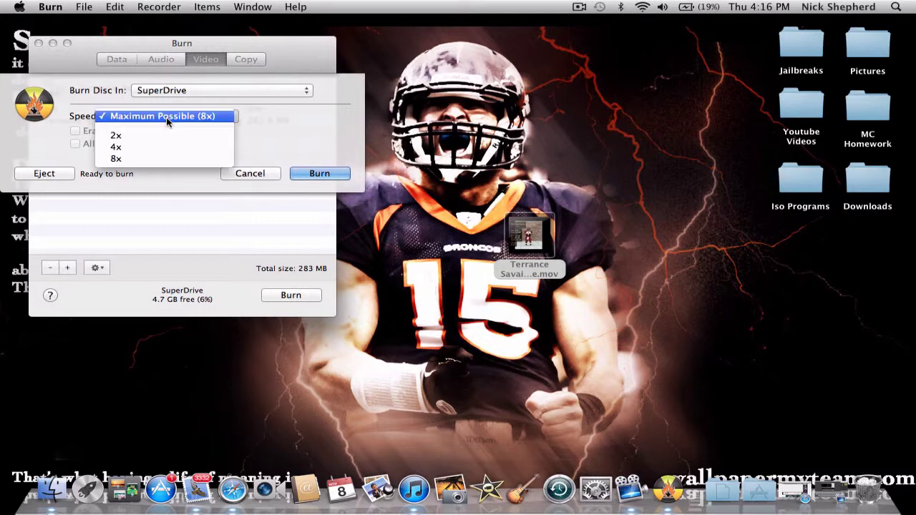
pyautogui.click(167, 119)
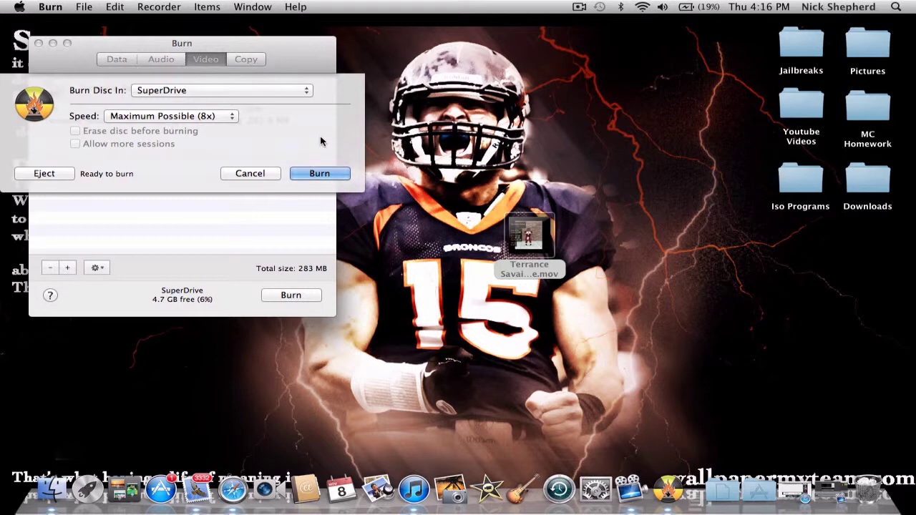
# Start burning the highlight DVD, then stop the screen recording once authoring finishes.
pyautogui.click(306, 173)
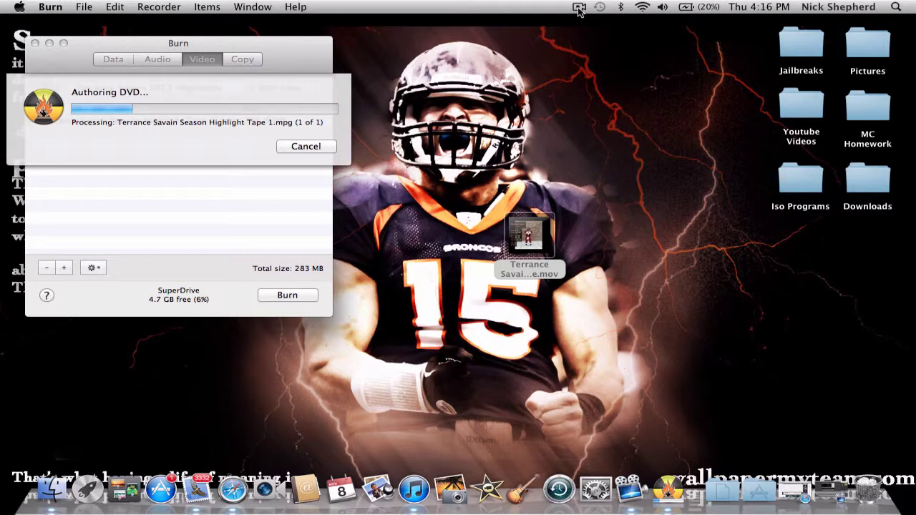
pyautogui.click(578, 8)
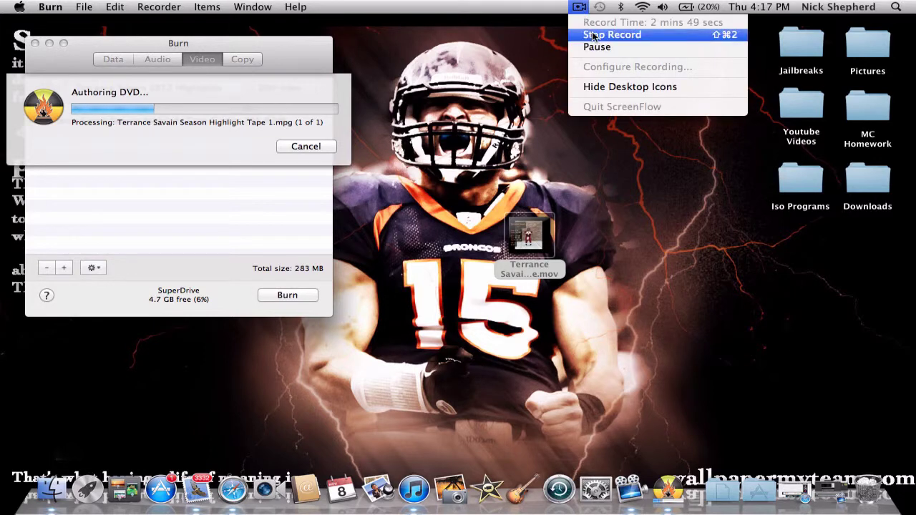
pyautogui.click(592, 35)
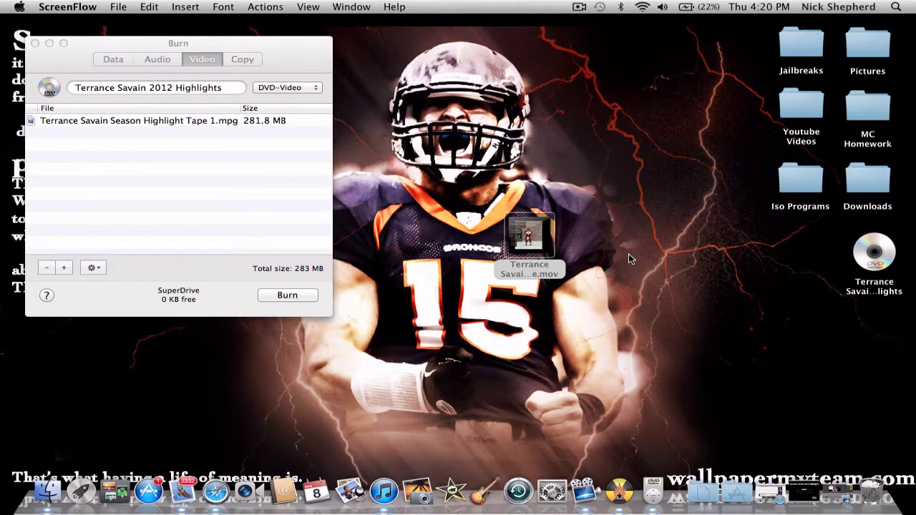
# Move the burned 2012 Highlights disc icon left on the desktop and return to Burn.
pyautogui.moveTo(879, 265); pyautogui.dragTo(774, 264)
pyautogui.click(853, 263)
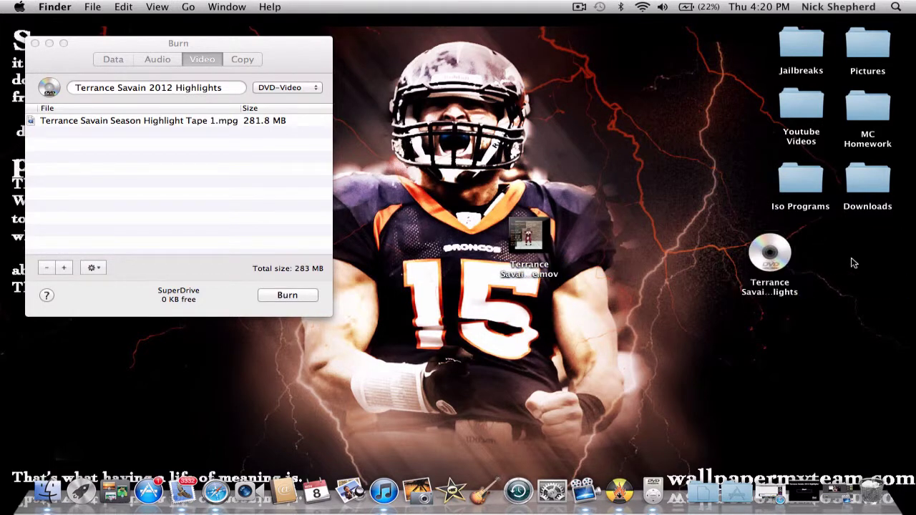
pyautogui.click(770, 252)
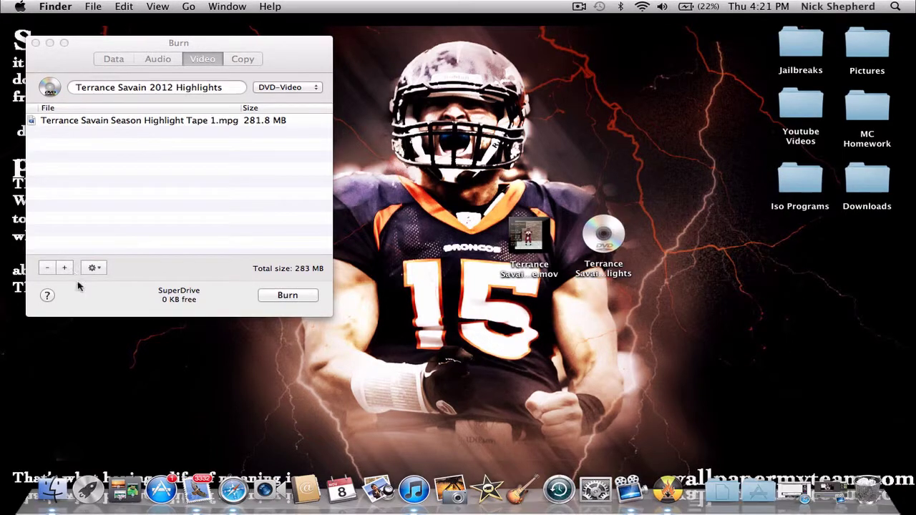
pyautogui.click(183, 176)
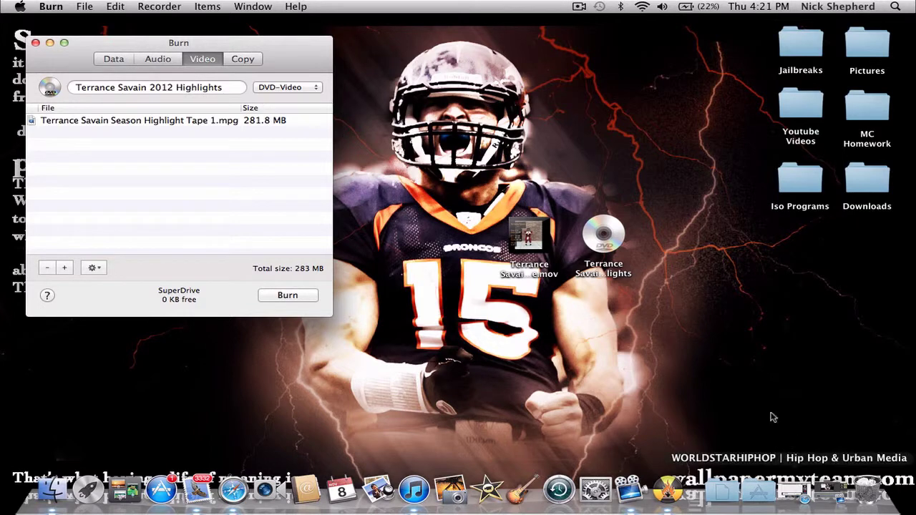